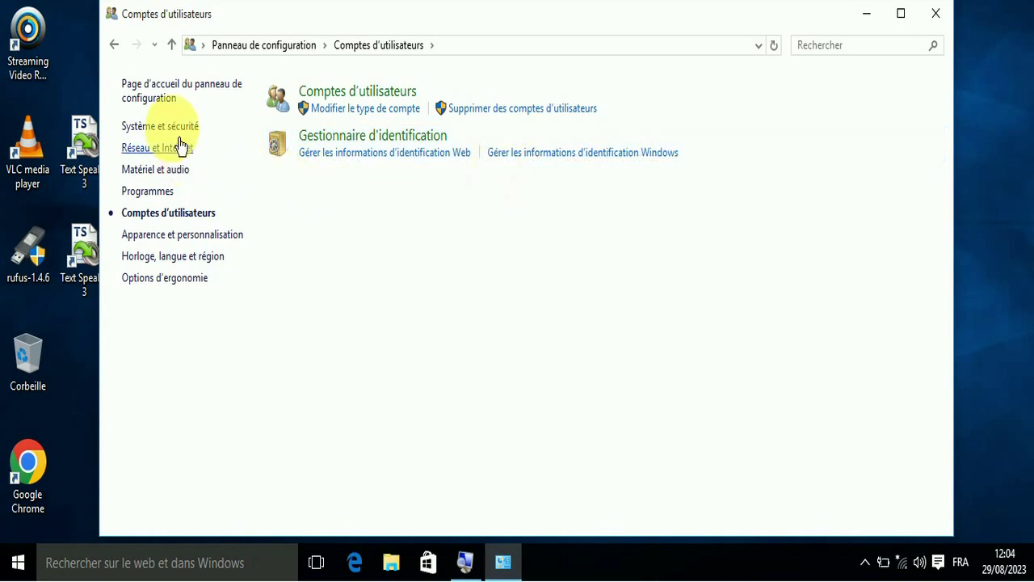
Step: Go from the Control Panel home page to the page for modifying the current user account
click(114, 46)
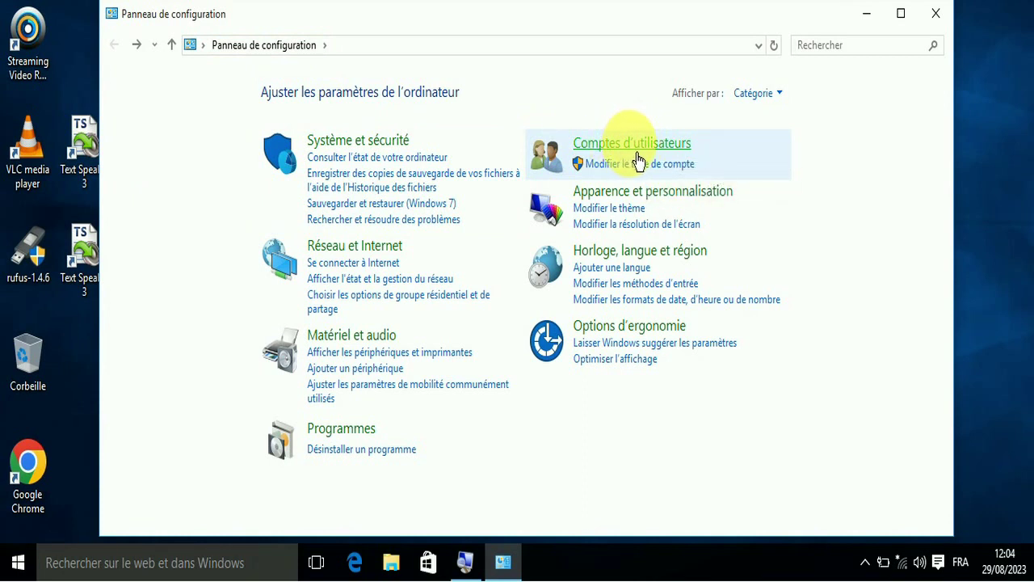
click(634, 153)
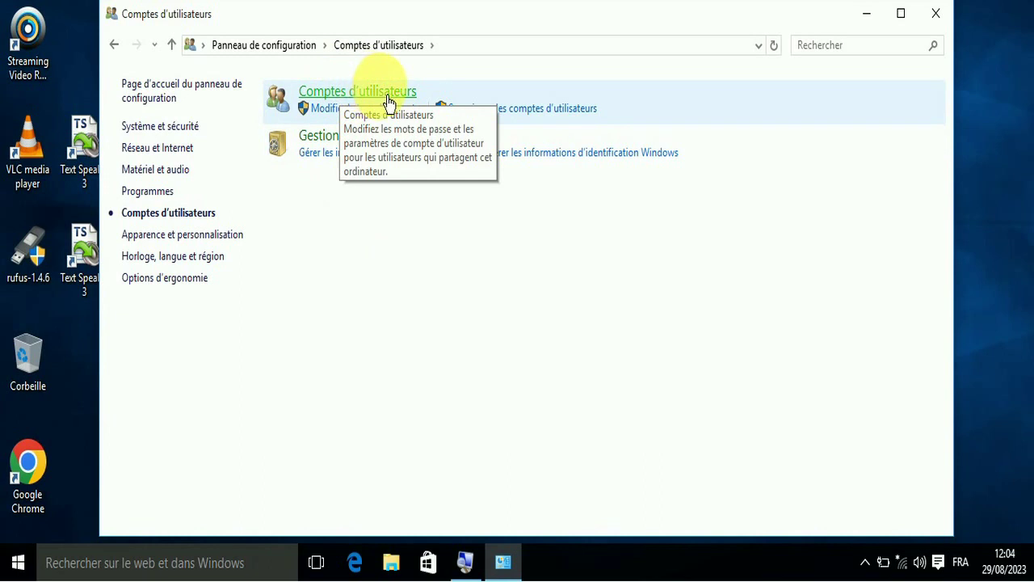
click(363, 100)
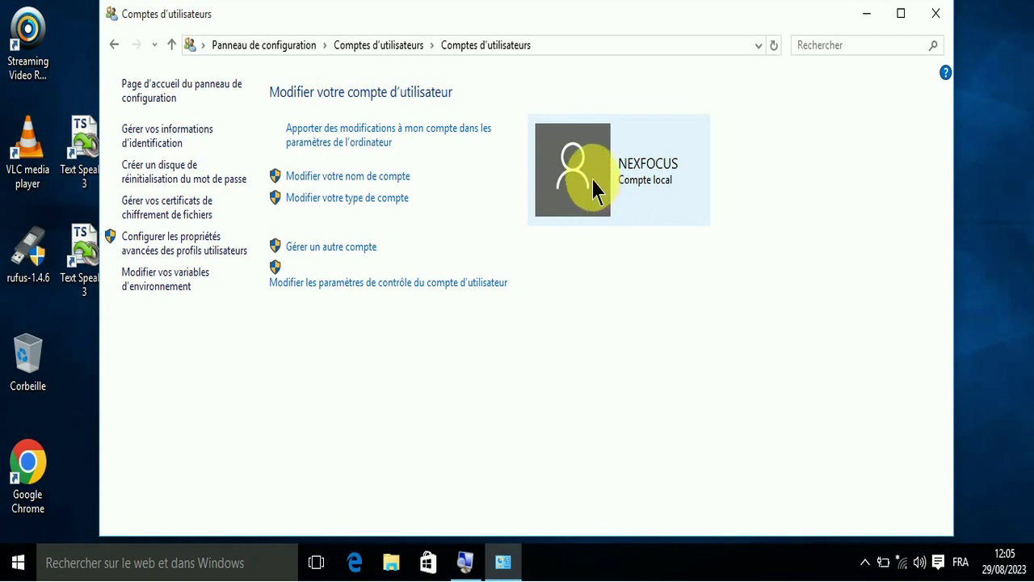
Step: Review the form for changing the current account's name and leave it without entering a new name
click(345, 181)
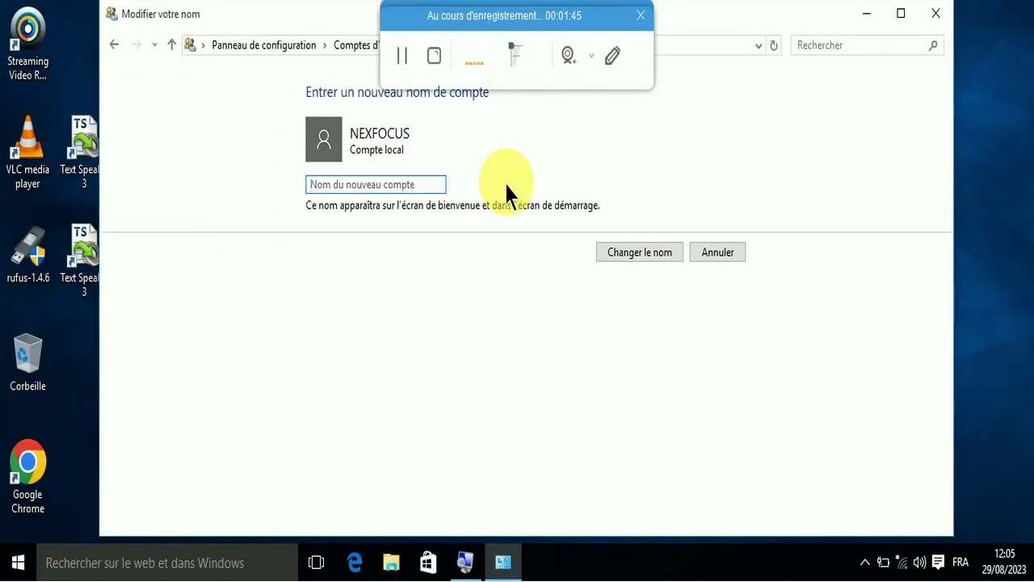
click(462, 22)
drag(462, 23, 727, 566)
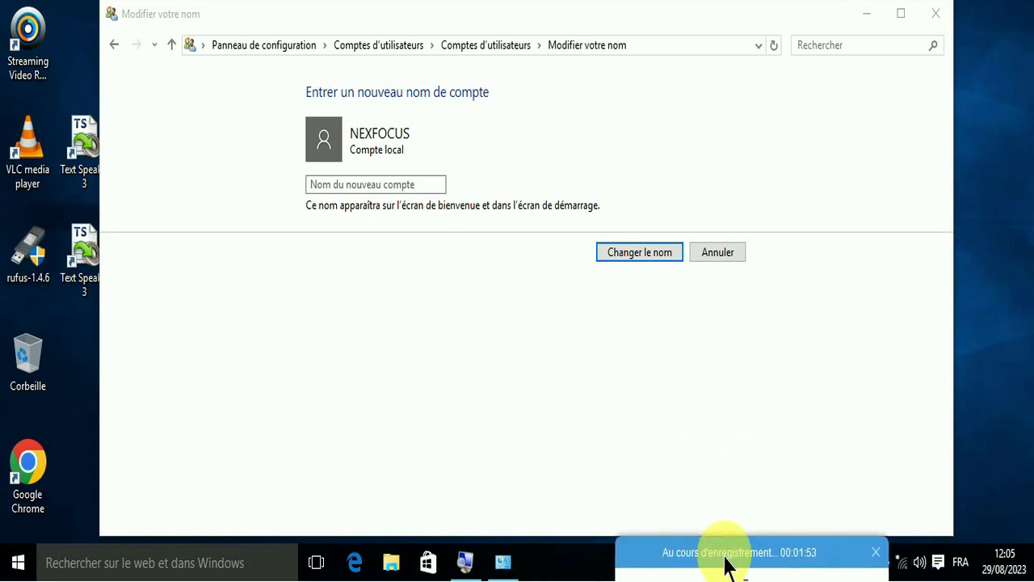
click(347, 191)
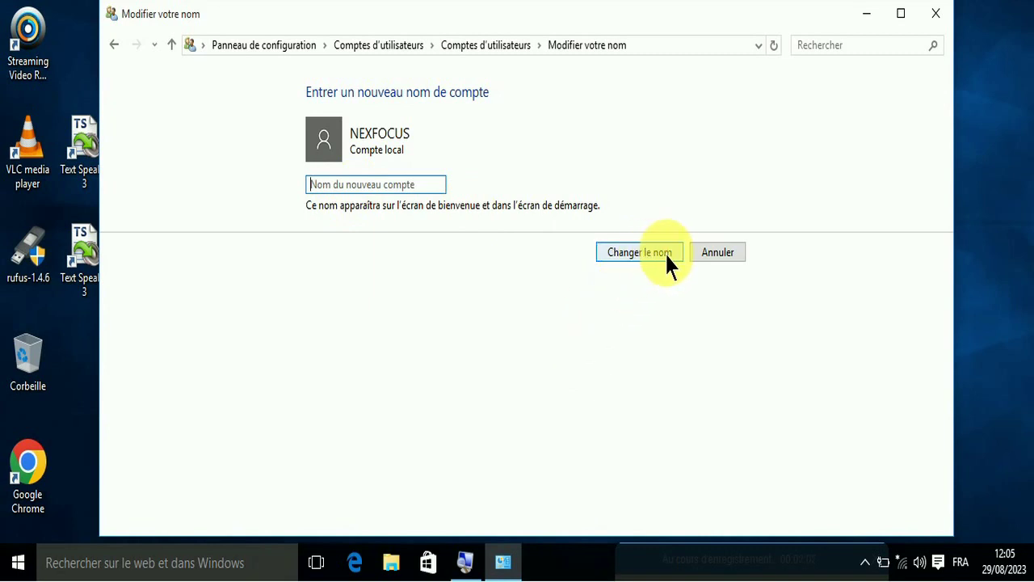
click(714, 255)
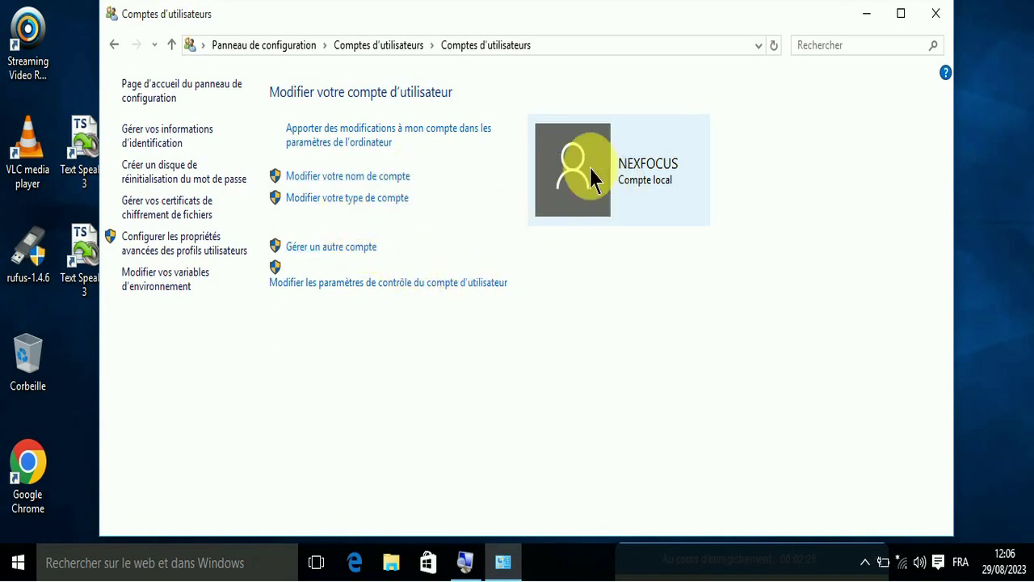
Step: Select the Administrateur type for the current local account and leave the account type page without applying it
click(351, 211)
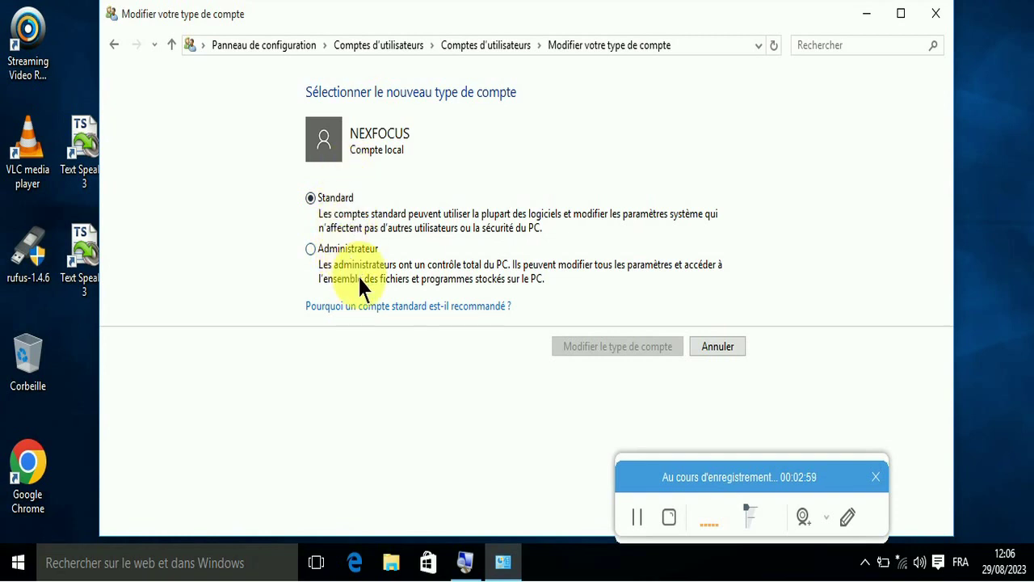
click(316, 251)
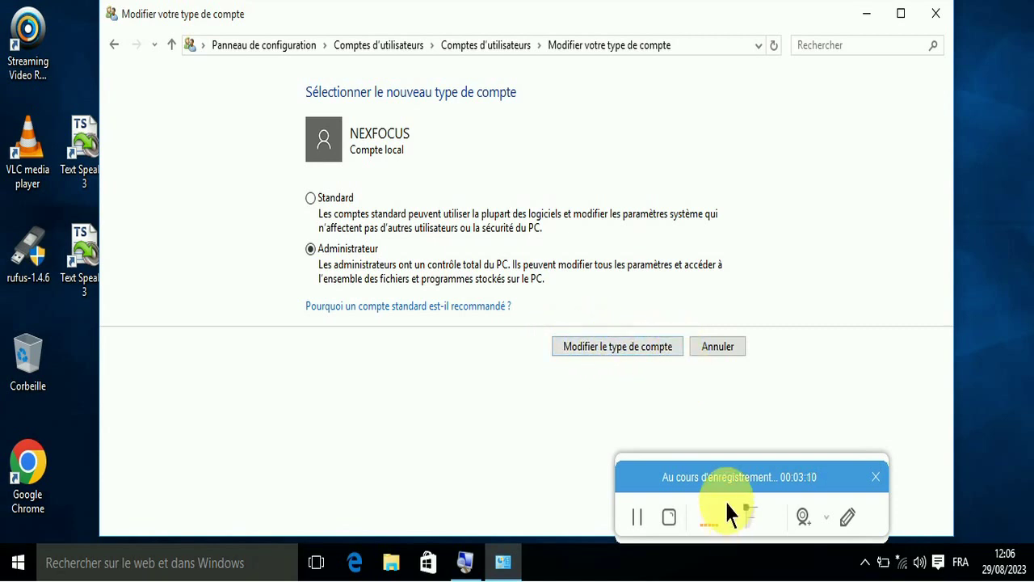
drag(711, 492, 713, 580)
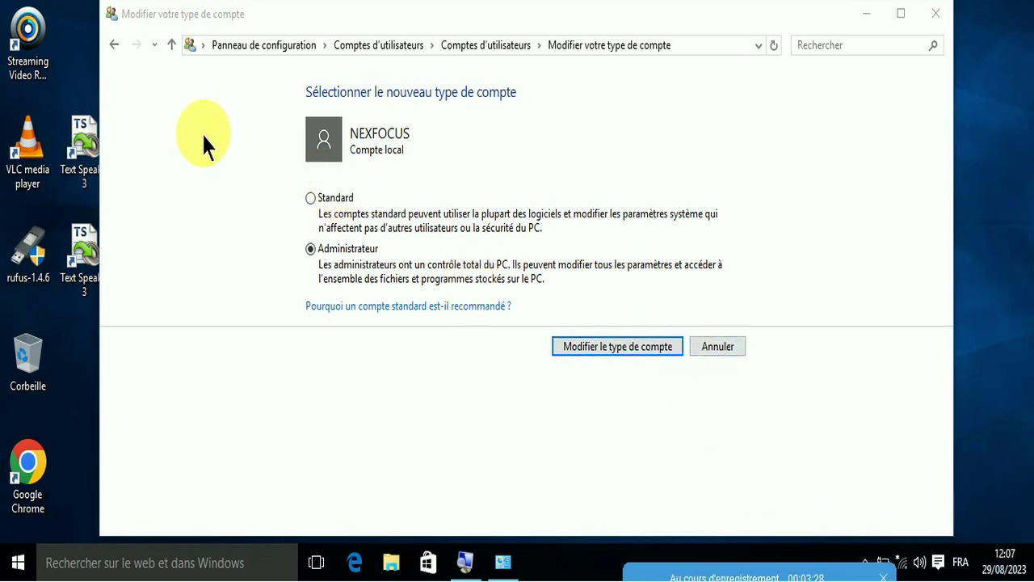
click(115, 45)
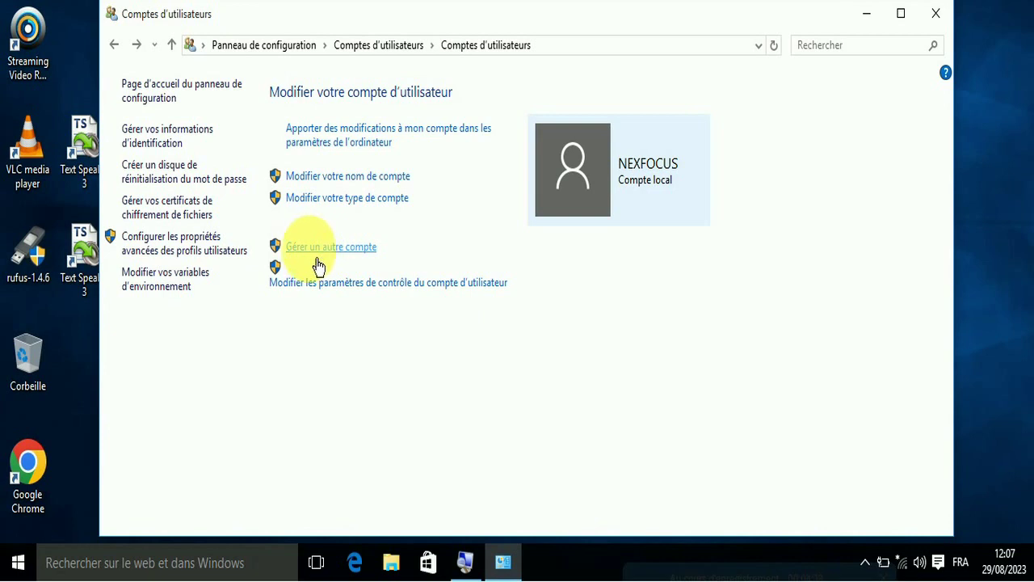
Step: Review the modification options offered for the standard local account and open those of the administrator account
click(315, 256)
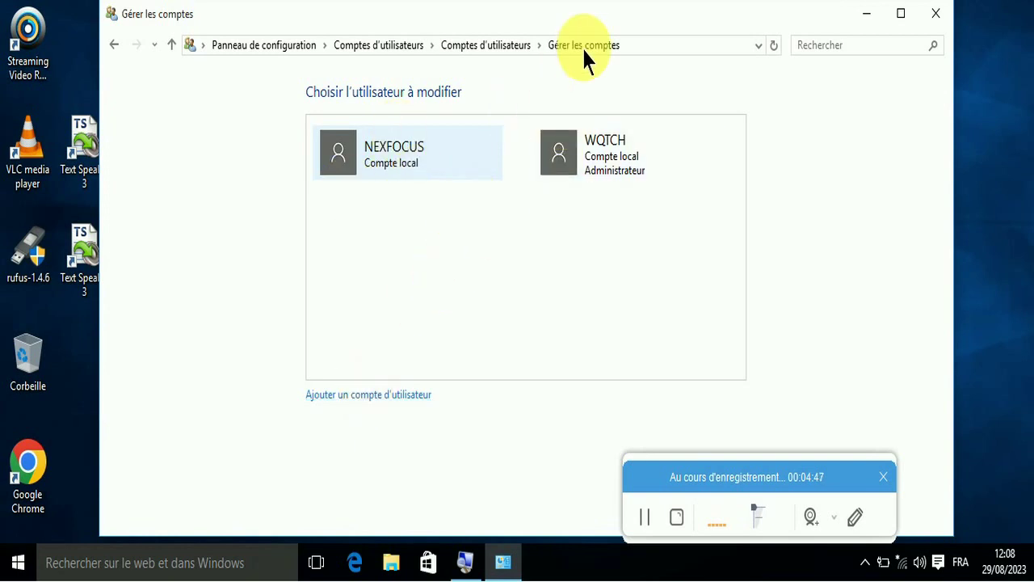
drag(584, 17, 586, 45)
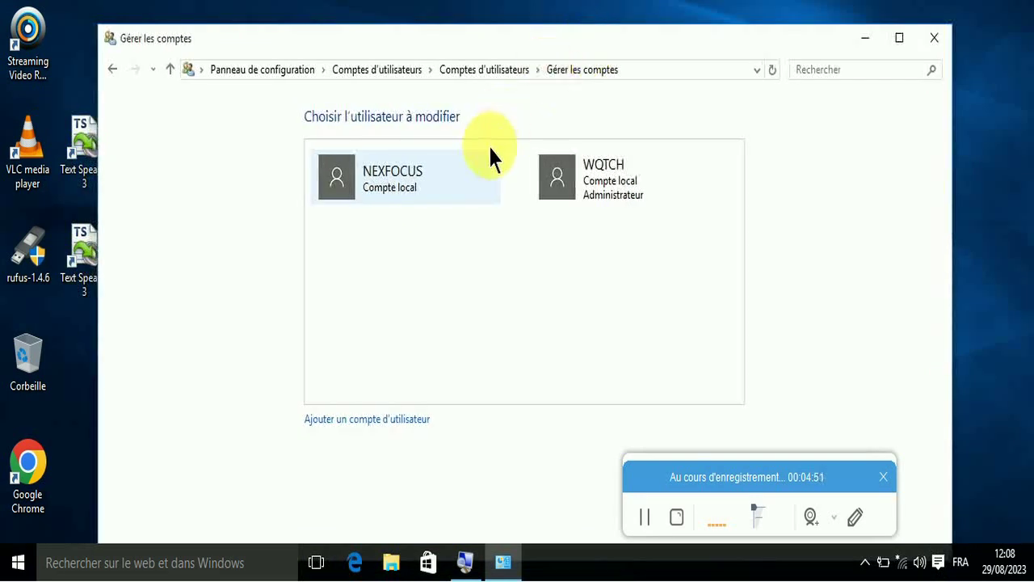
click(391, 186)
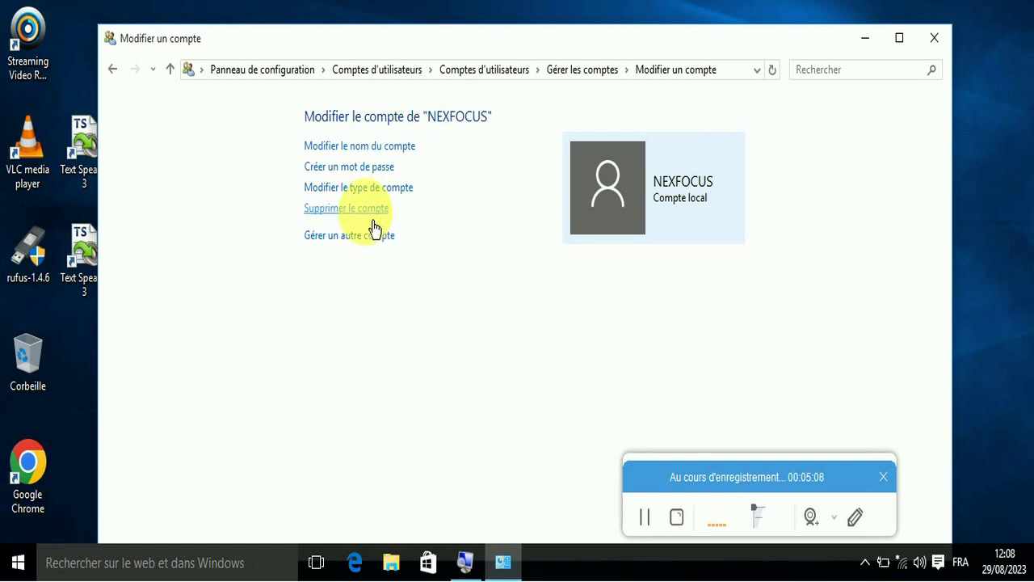
click(114, 71)
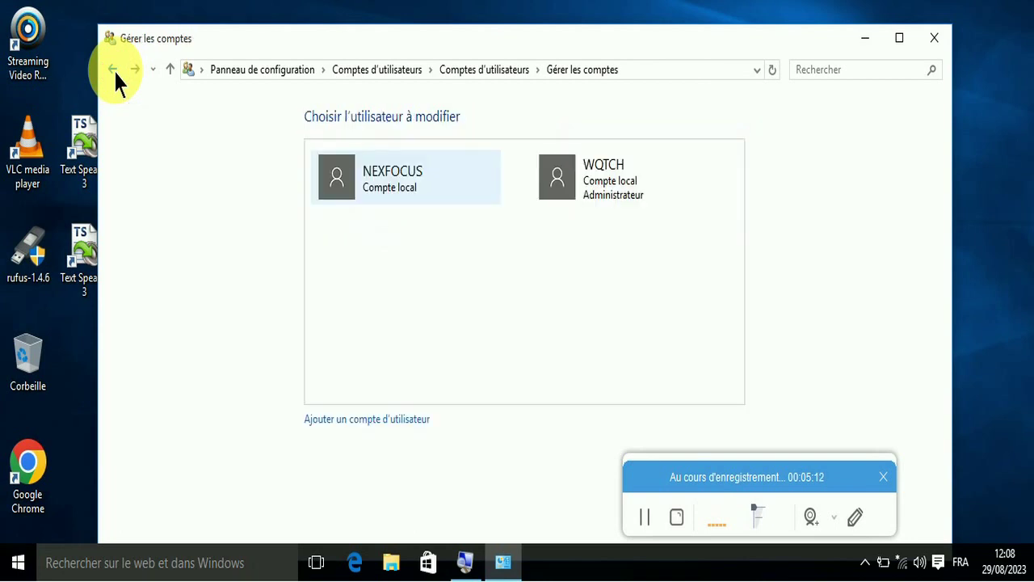
click(585, 192)
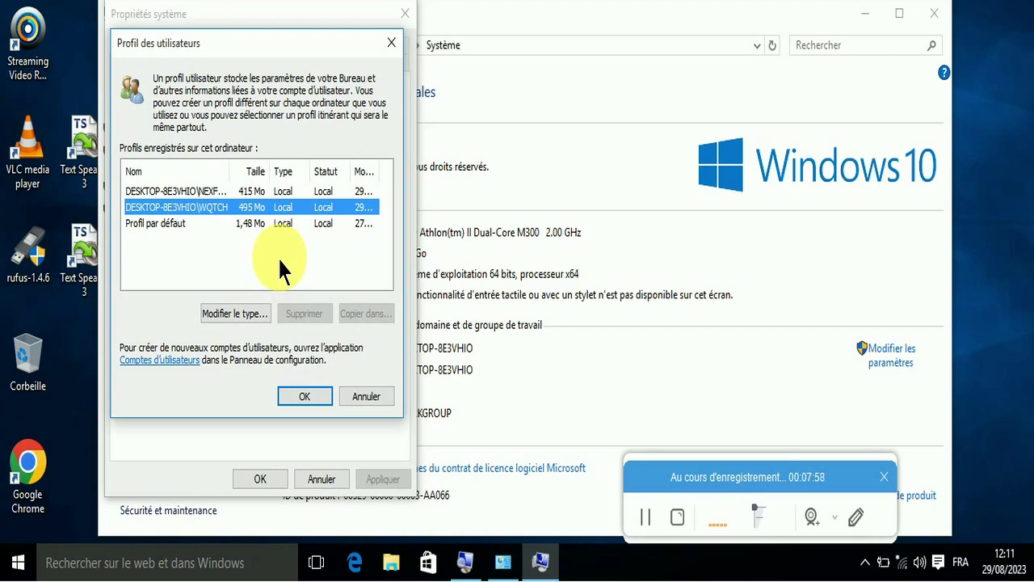
Step: Close the user profiles and system properties dialogs and return to the page for modifying the current user account
key(Escape)
key(Escape)
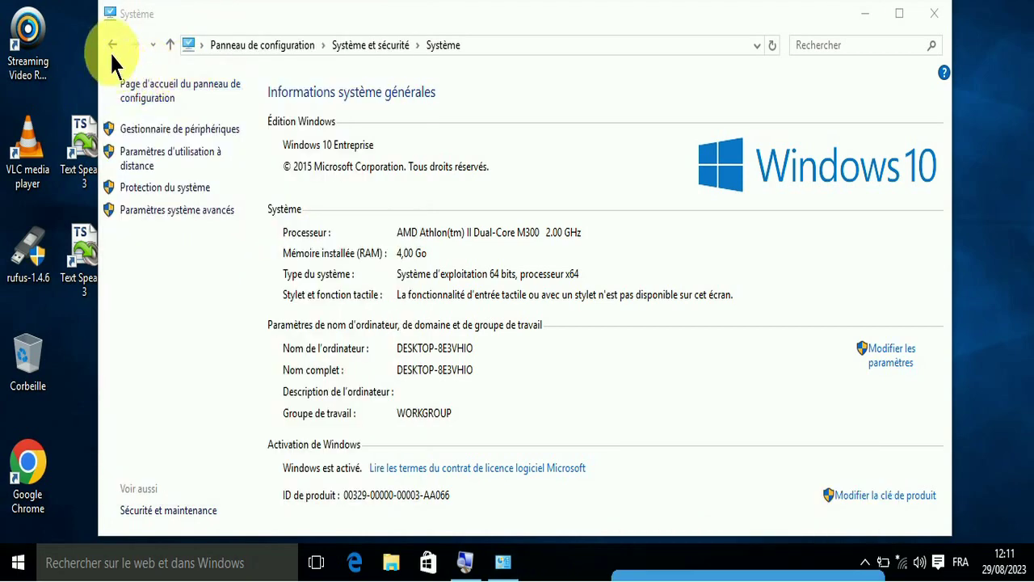
click(113, 45)
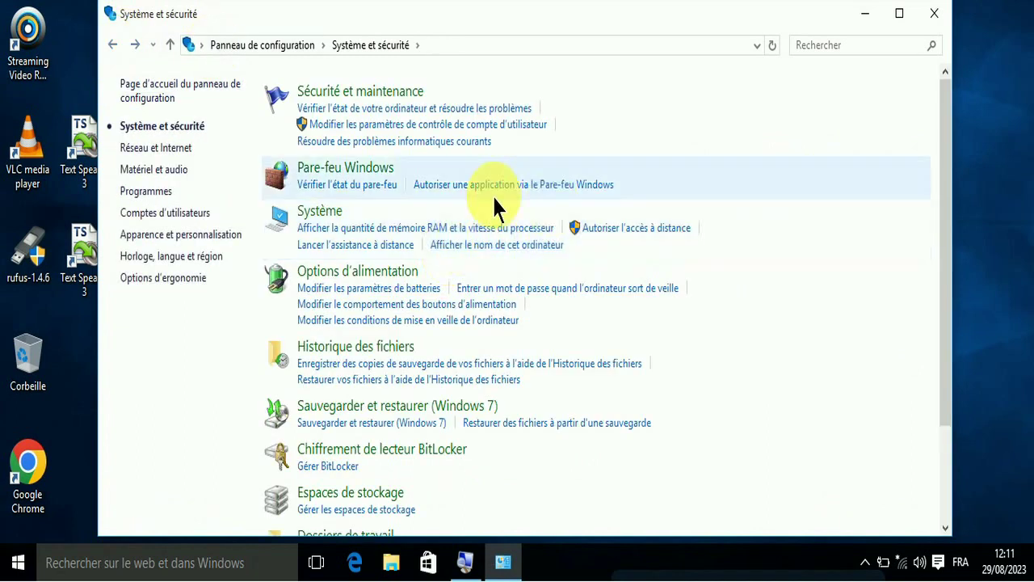
click(111, 45)
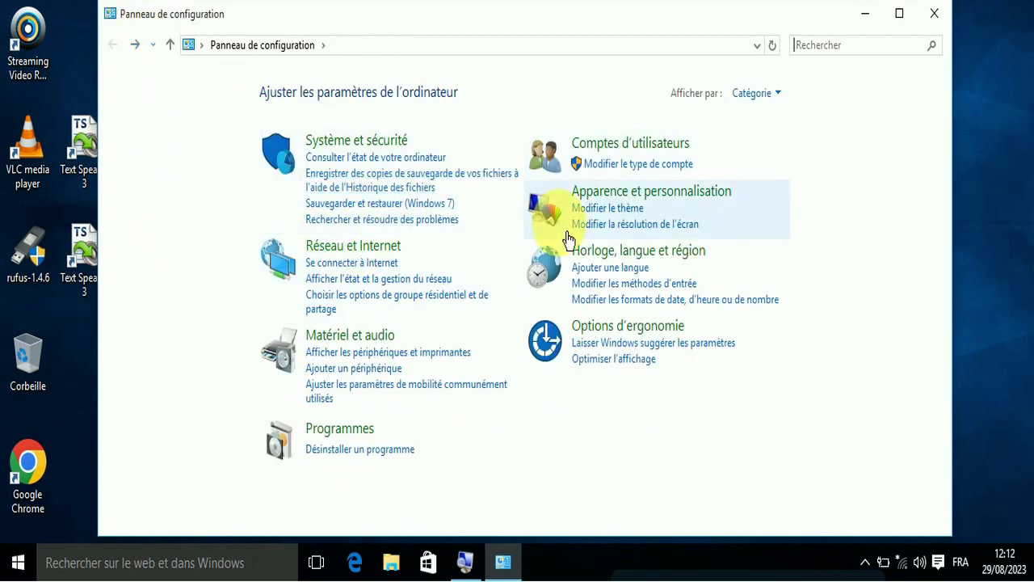
click(623, 158)
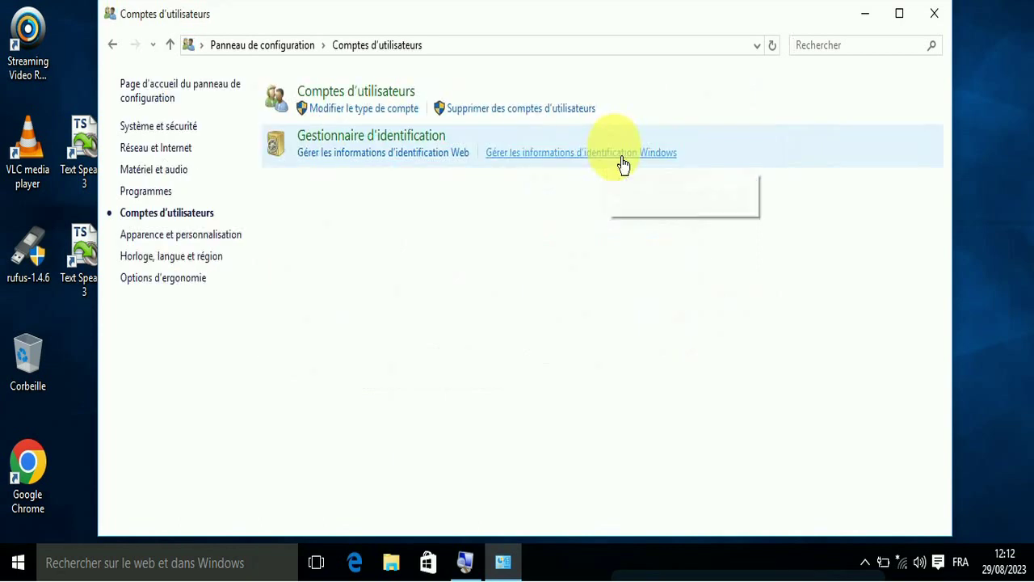
click(379, 91)
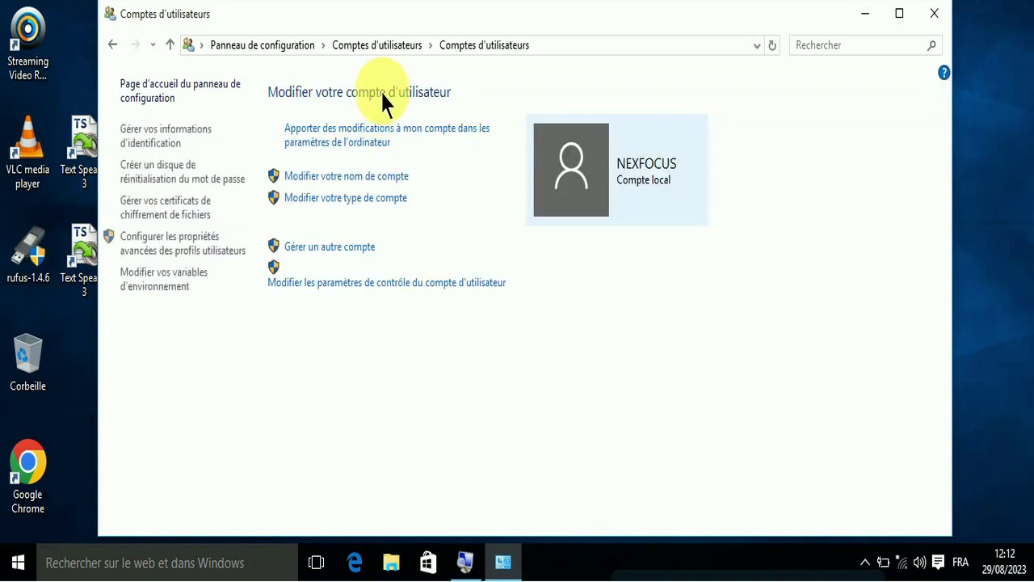
Step: Review the user name, password and password hint fields of the form for adding a user account, and cancel it
click(359, 261)
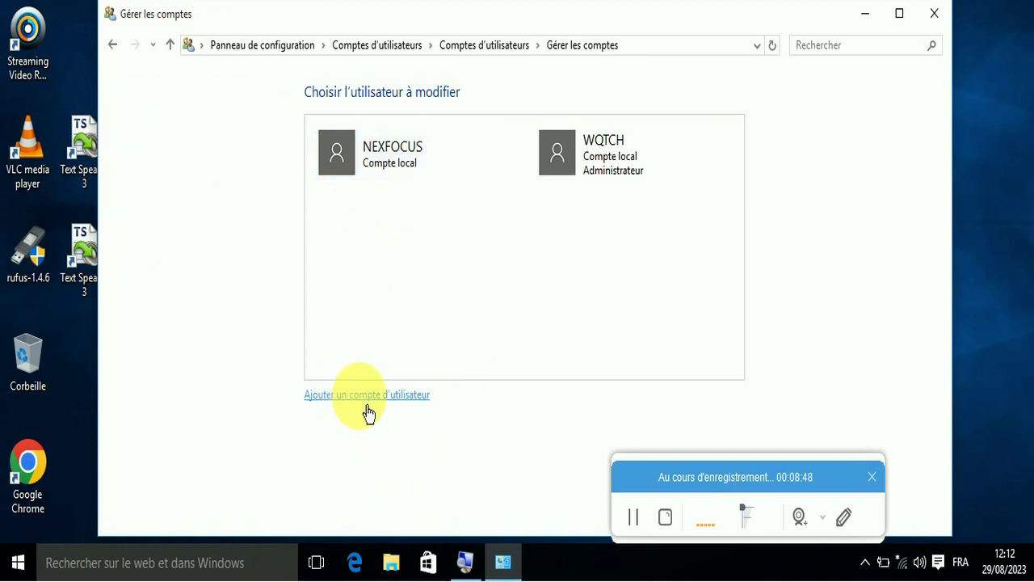
click(366, 406)
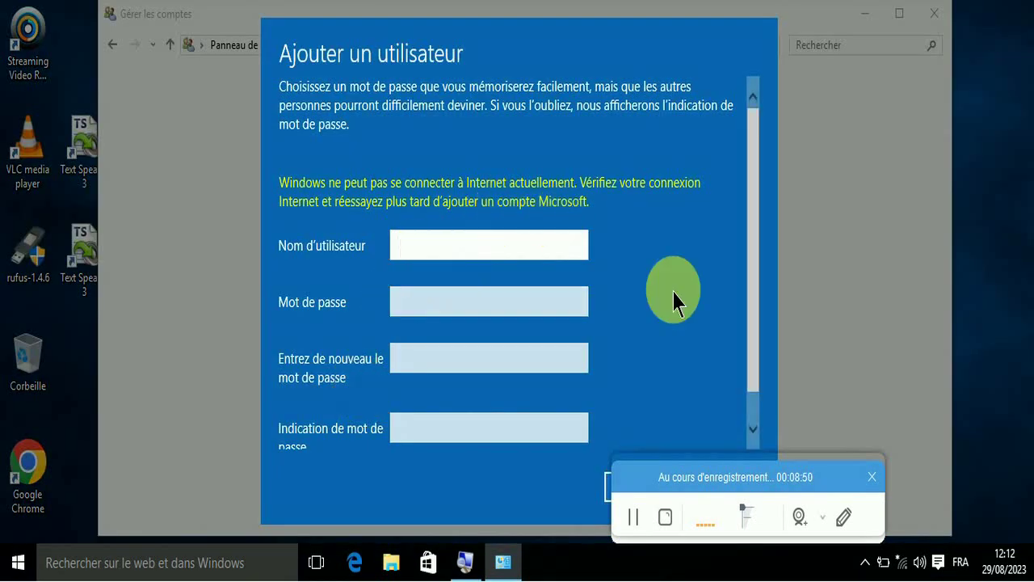
scroll(751, 275, down, 1)
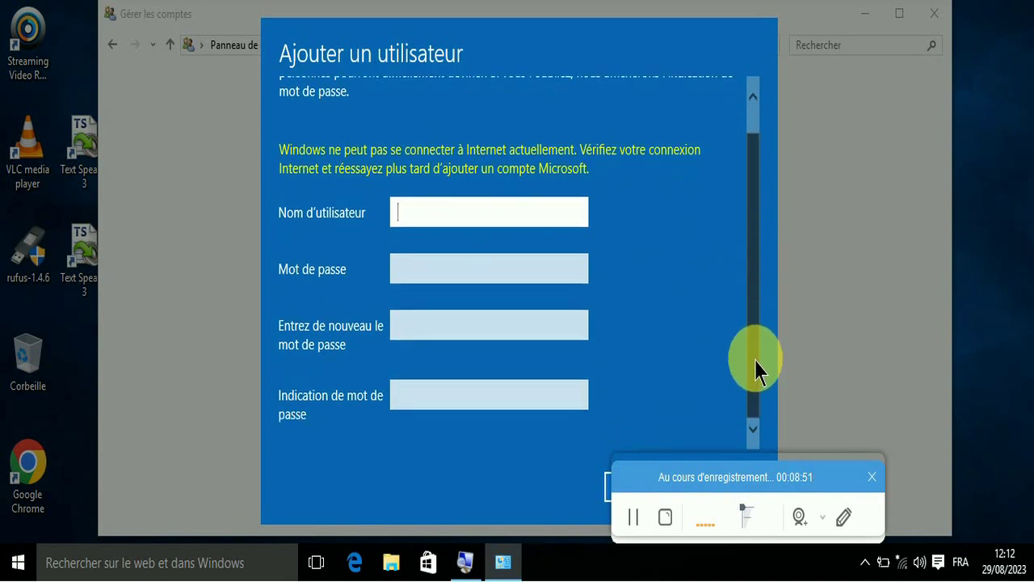
click(727, 489)
drag(727, 489, 722, 570)
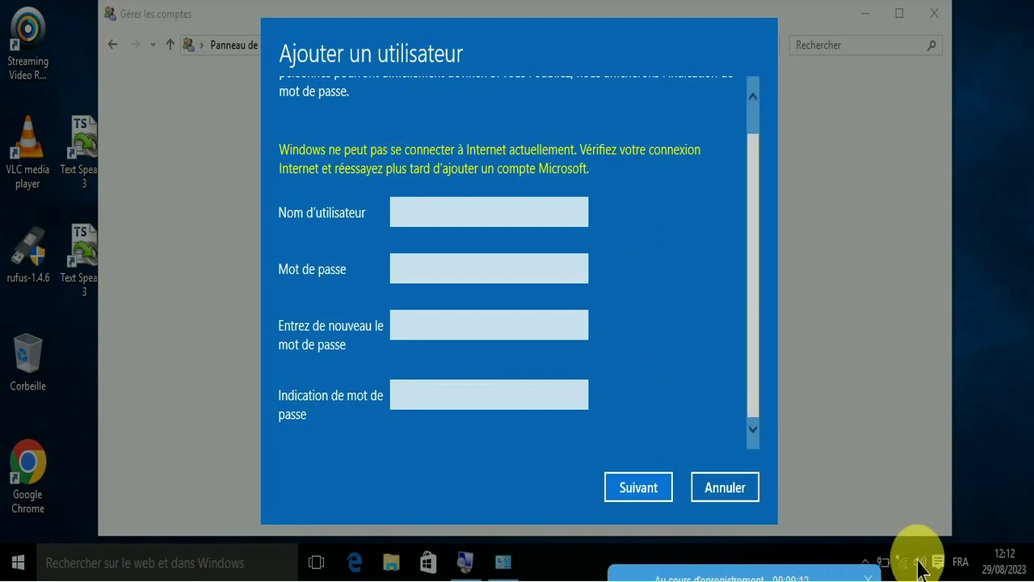
click(410, 130)
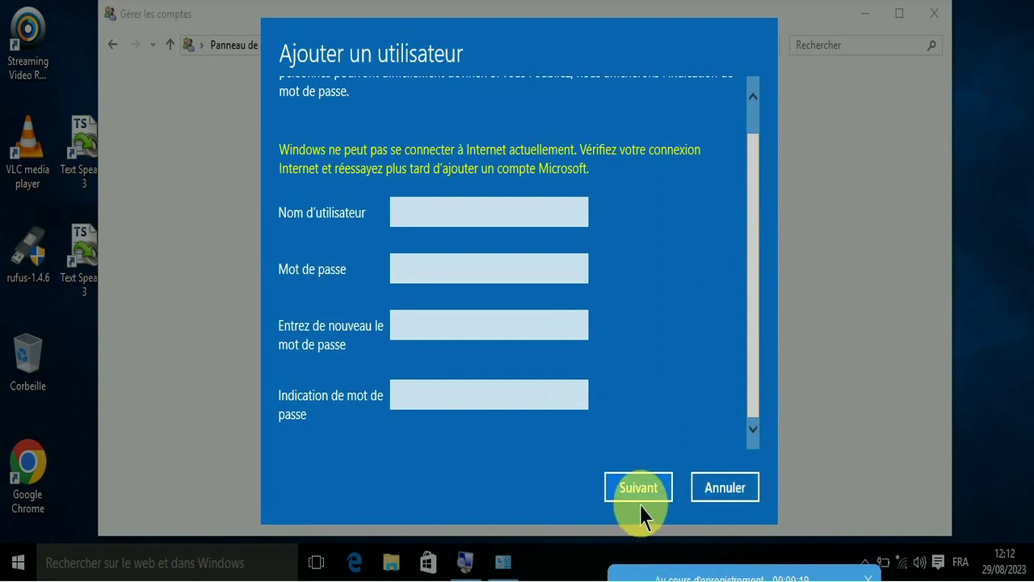
click(447, 225)
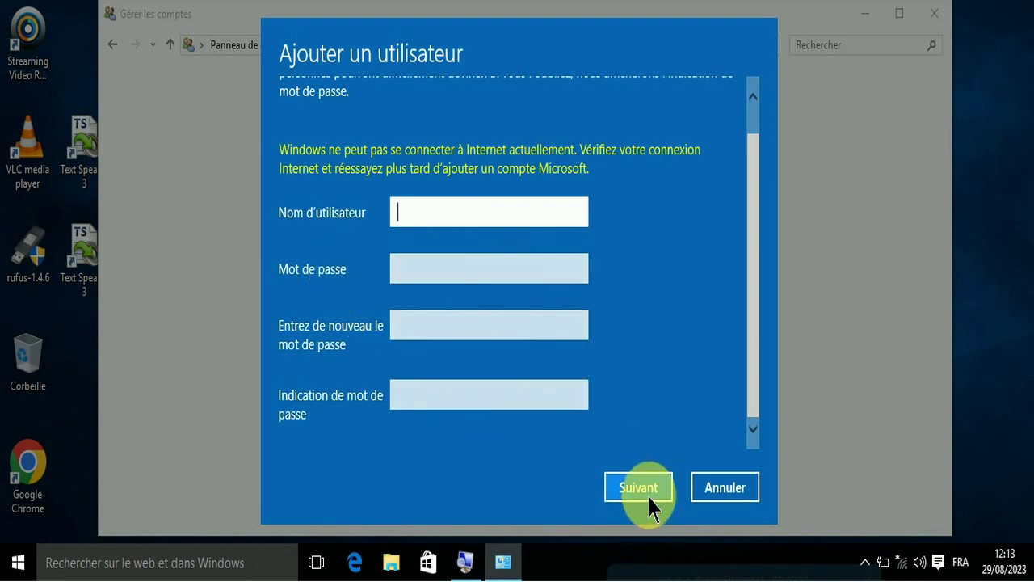
click(749, 489)
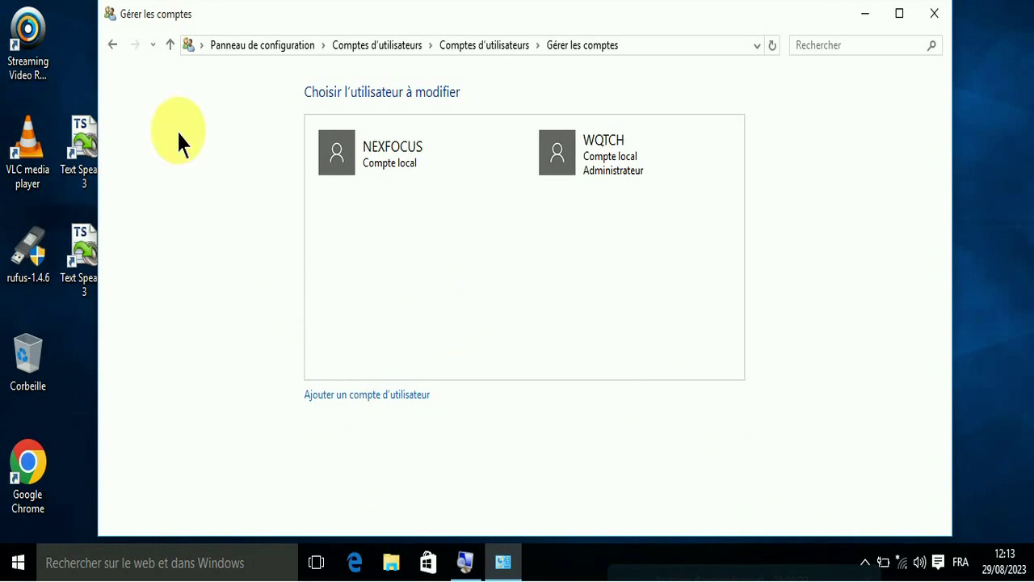
Step: Review the notification levels in the User Account Control settings and cancel without changing them
click(113, 45)
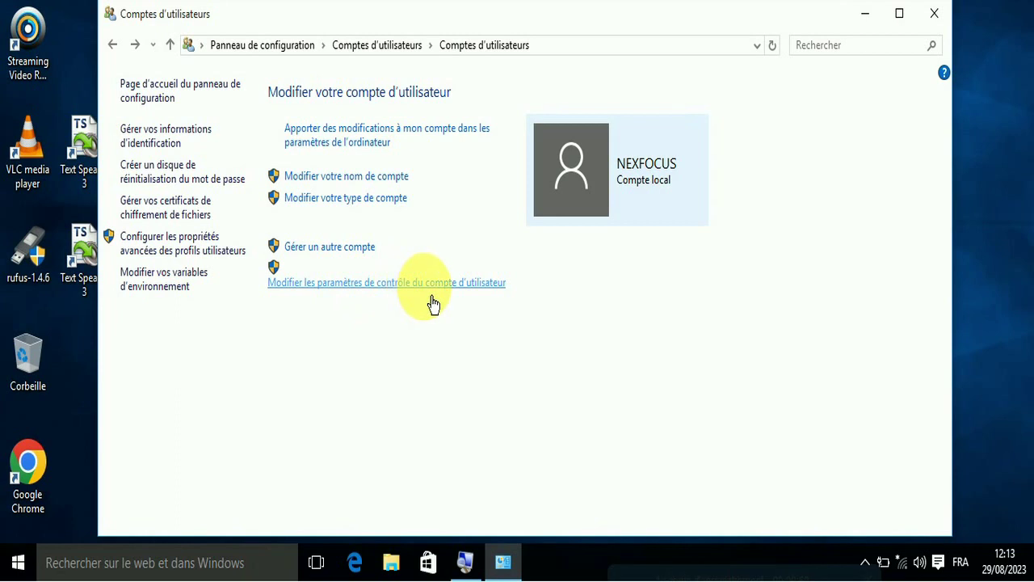
click(368, 291)
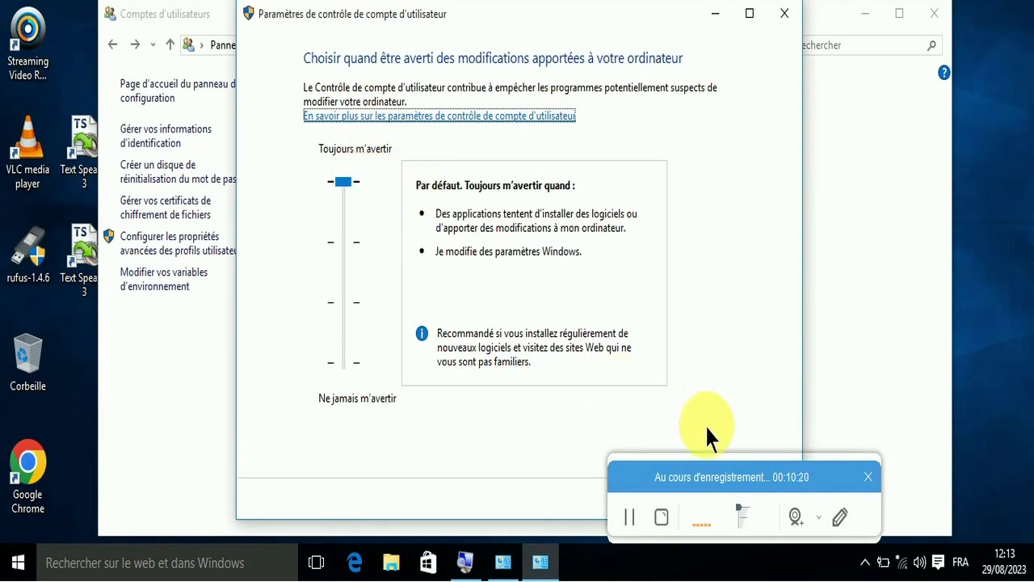
drag(743, 479, 720, 566)
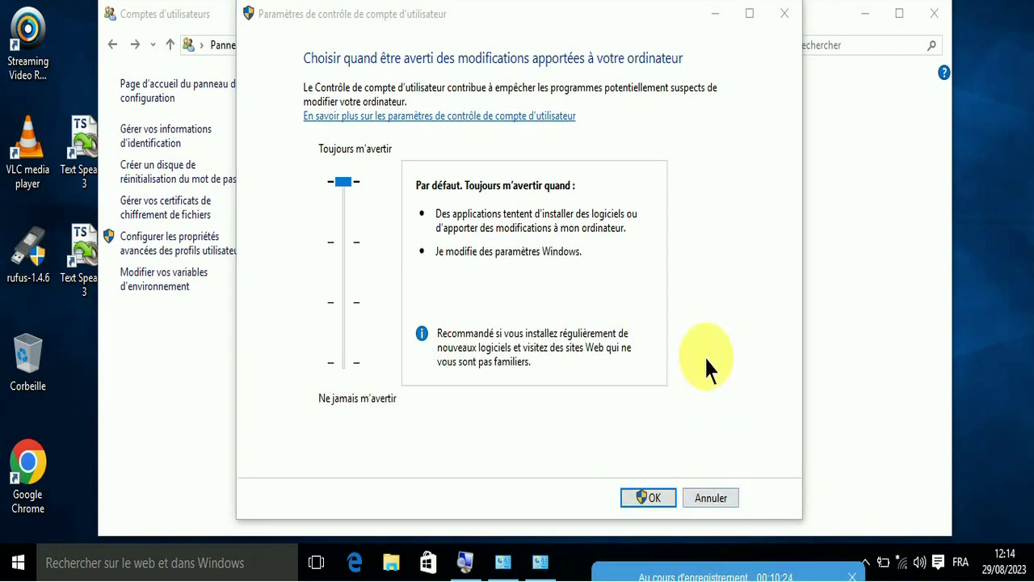
click(247, 18)
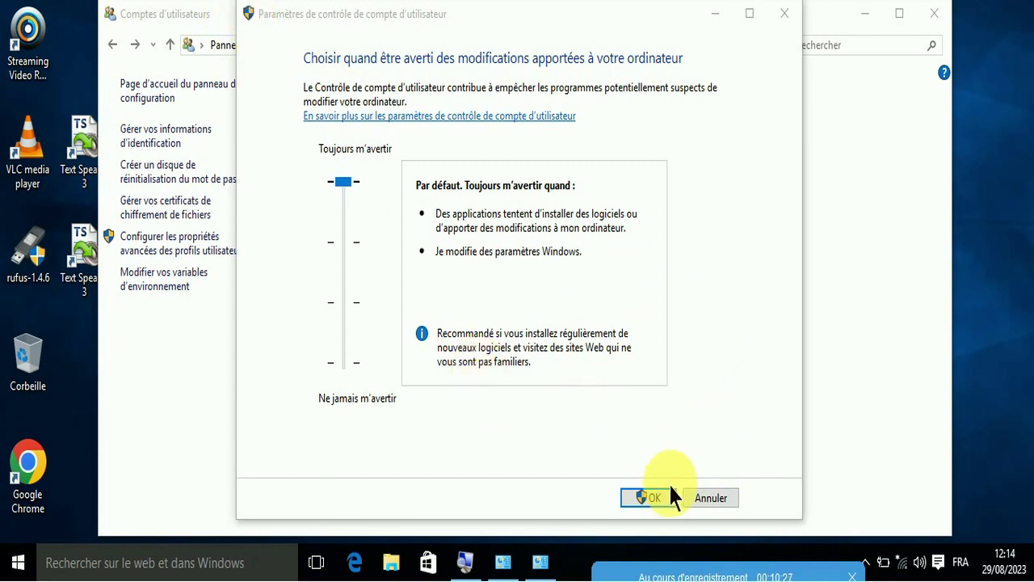
click(711, 502)
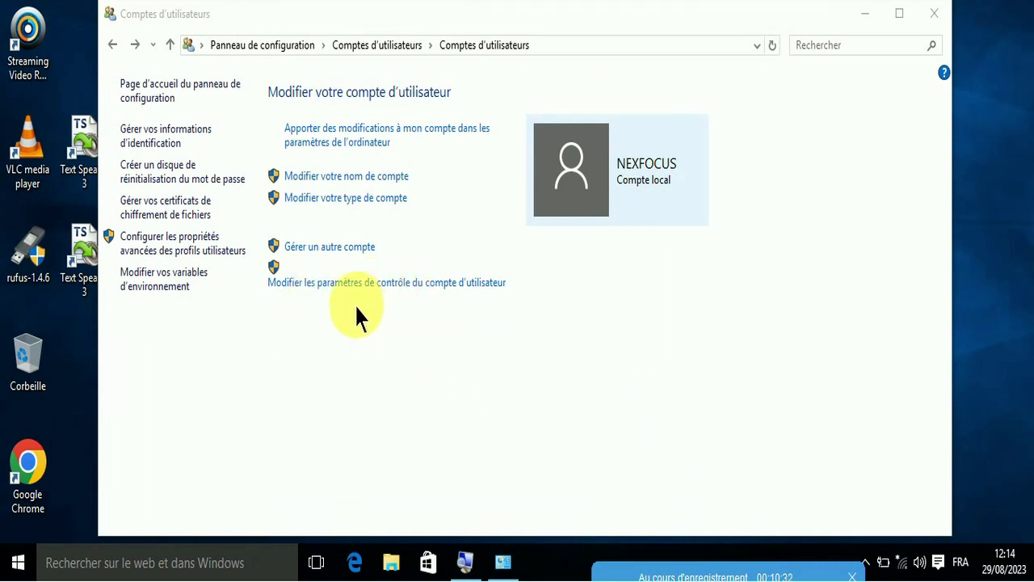
Step: Open the Gestionnaire d'identification from the user accounts category
click(113, 45)
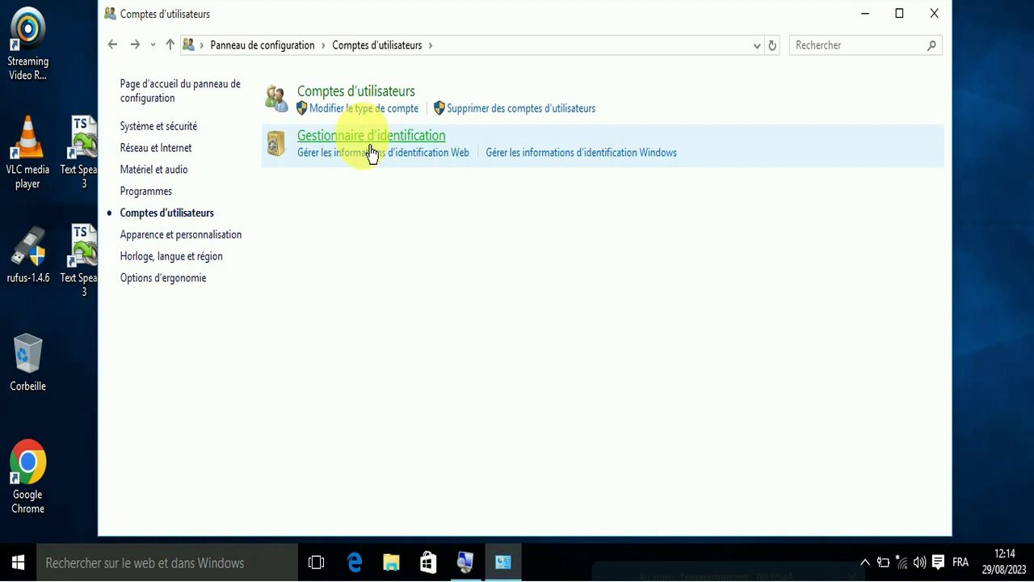
click(370, 151)
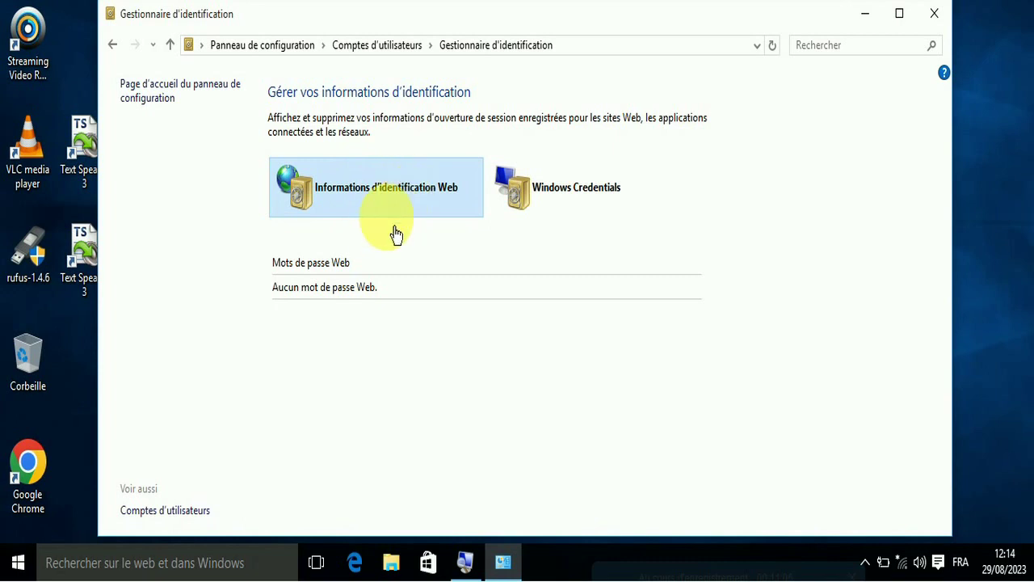
Step: Review the Windows Credentials in the Gestionnaire d'identification and return to the Panneau de configuration home page
click(583, 207)
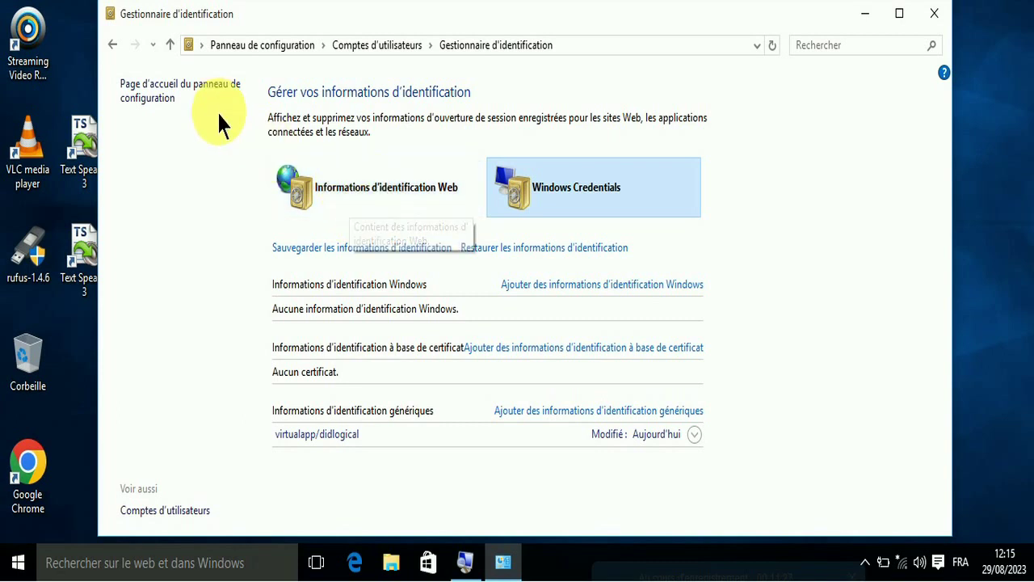
click(112, 44)
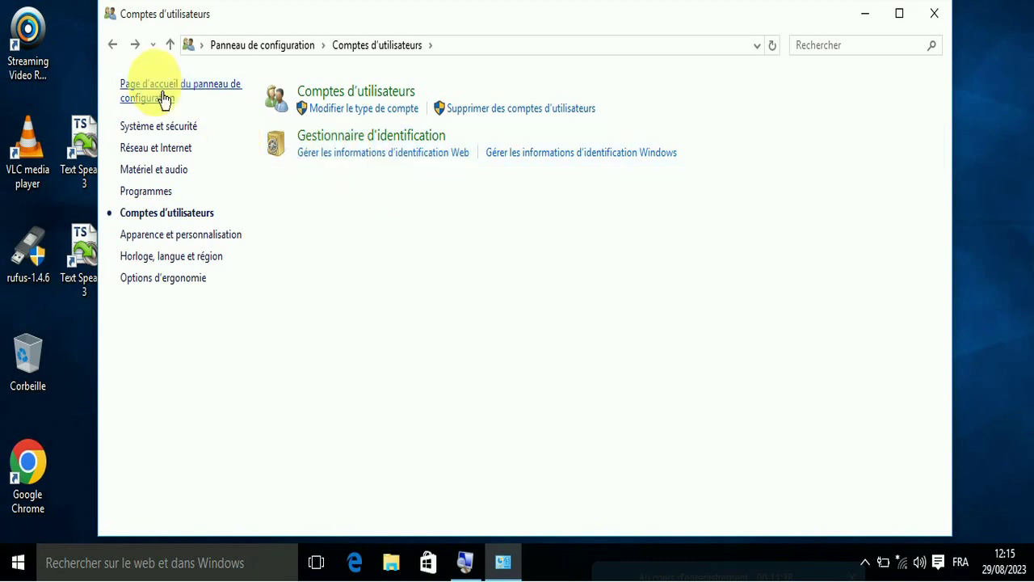
click(113, 45)
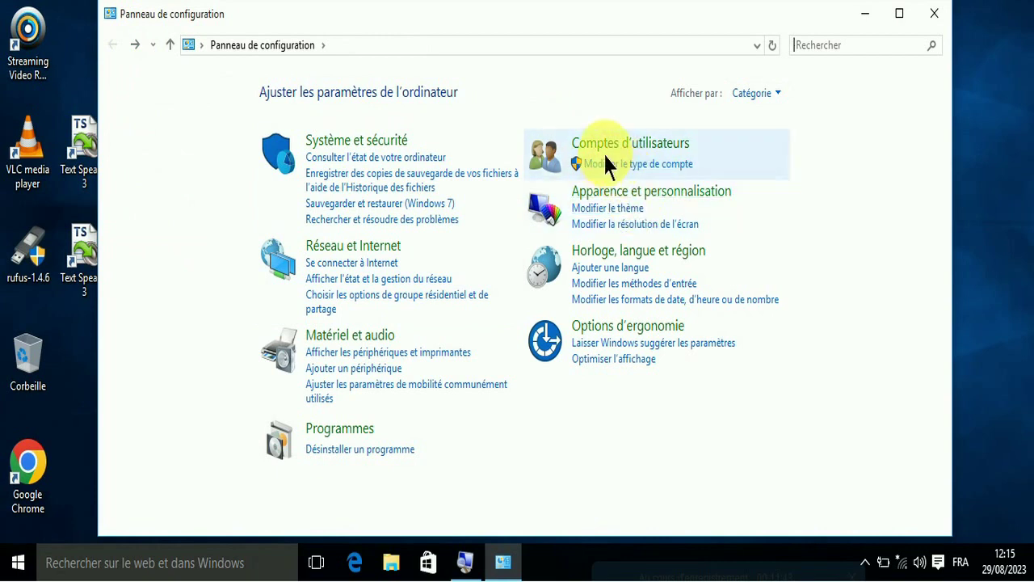
Step: Revisit the Gestionnaire d'identification from the Comptes d'utilisateurs category, and open the account list for removing user accounts
click(615, 160)
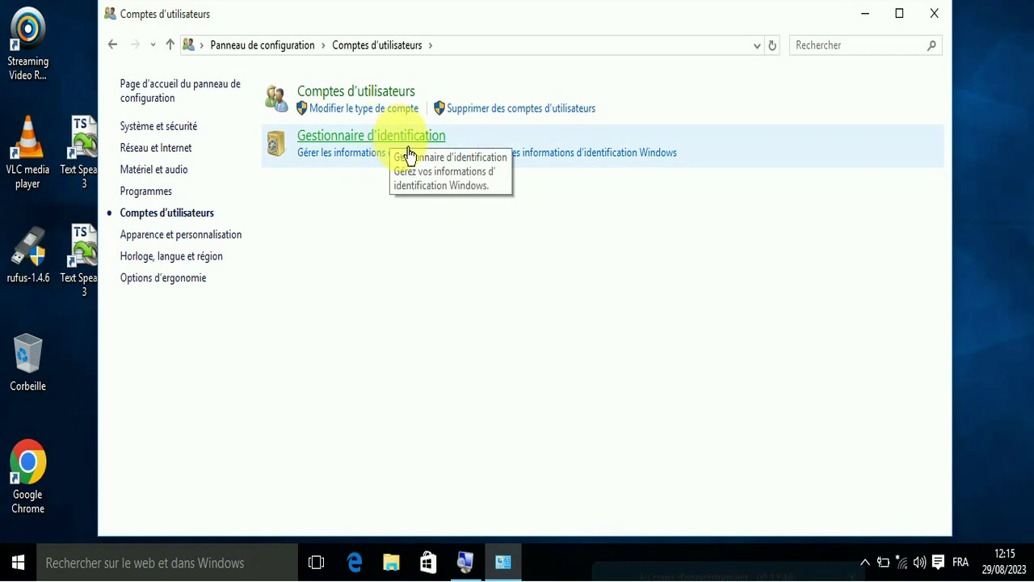
click(379, 136)
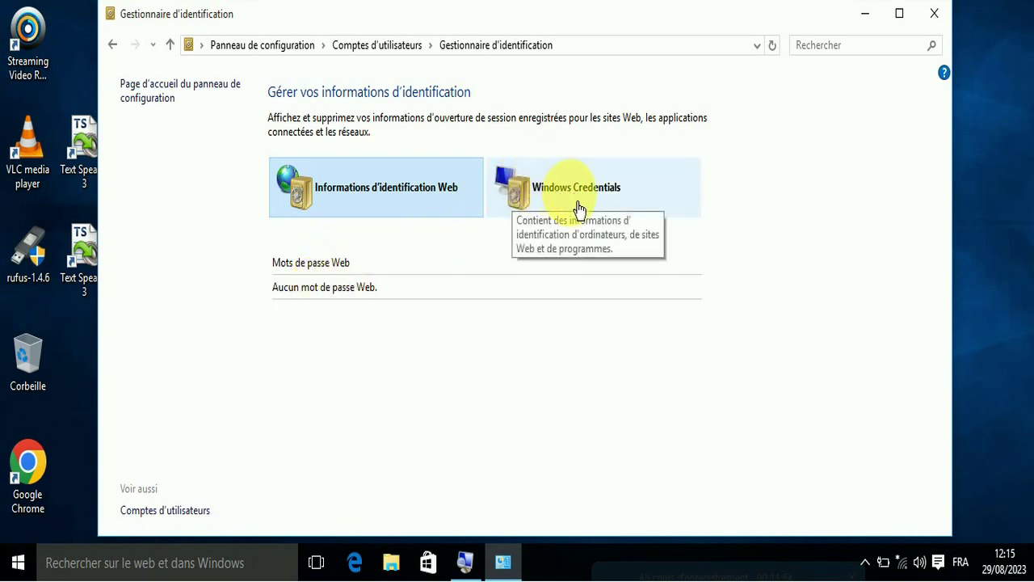
click(112, 46)
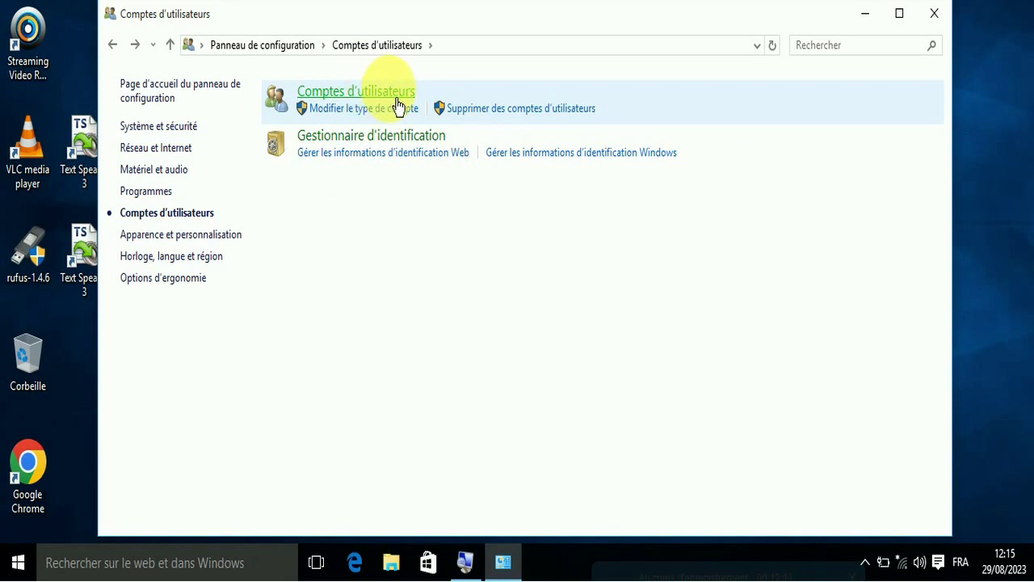
click(523, 109)
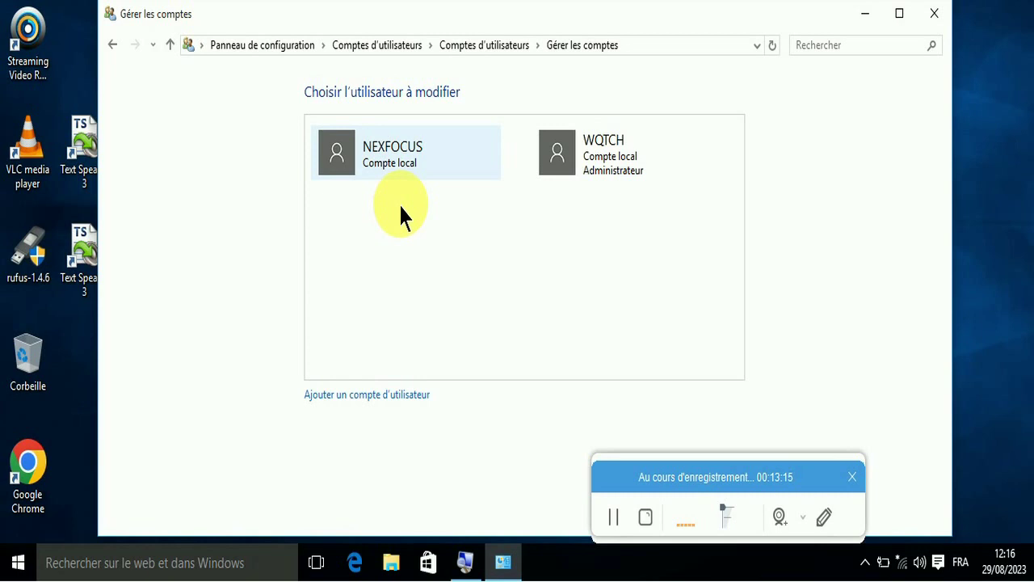